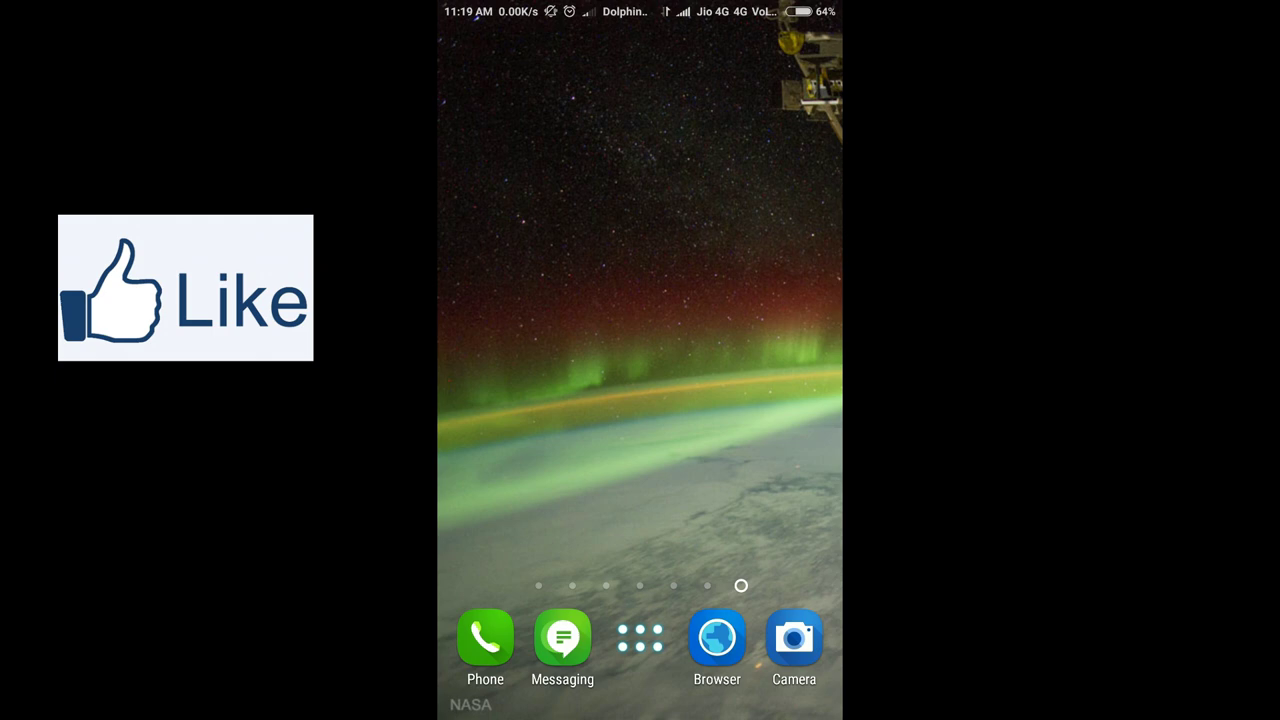
- Dial the *543*99# talktime transfer code from the Phone app on the BSNL MOBILE SIM
left_click(485, 645)
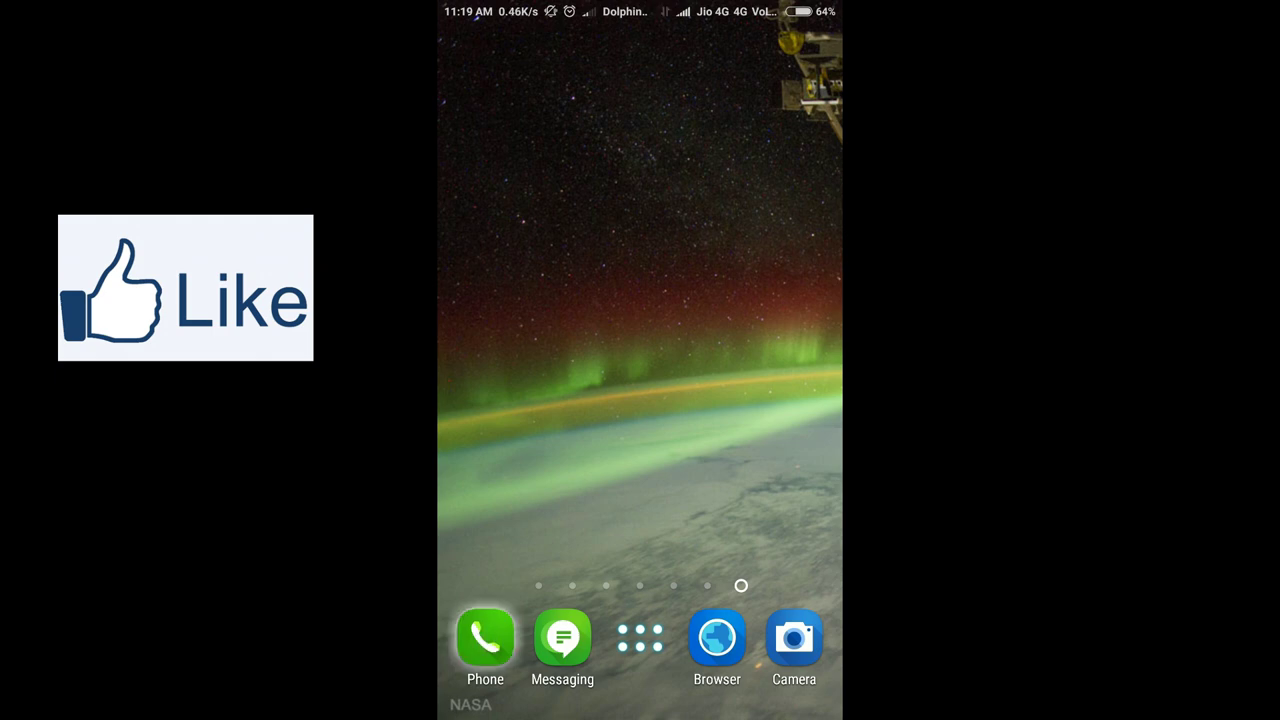
left_click(527, 593)
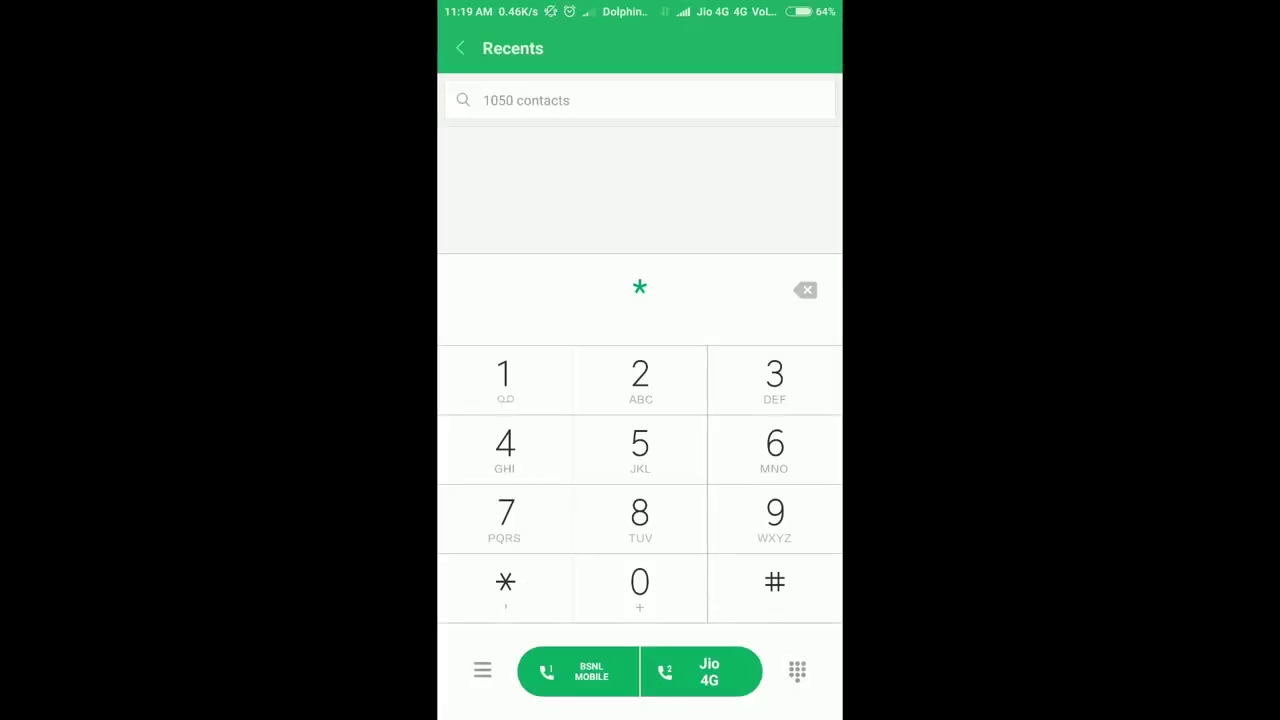
left_click(640, 449)
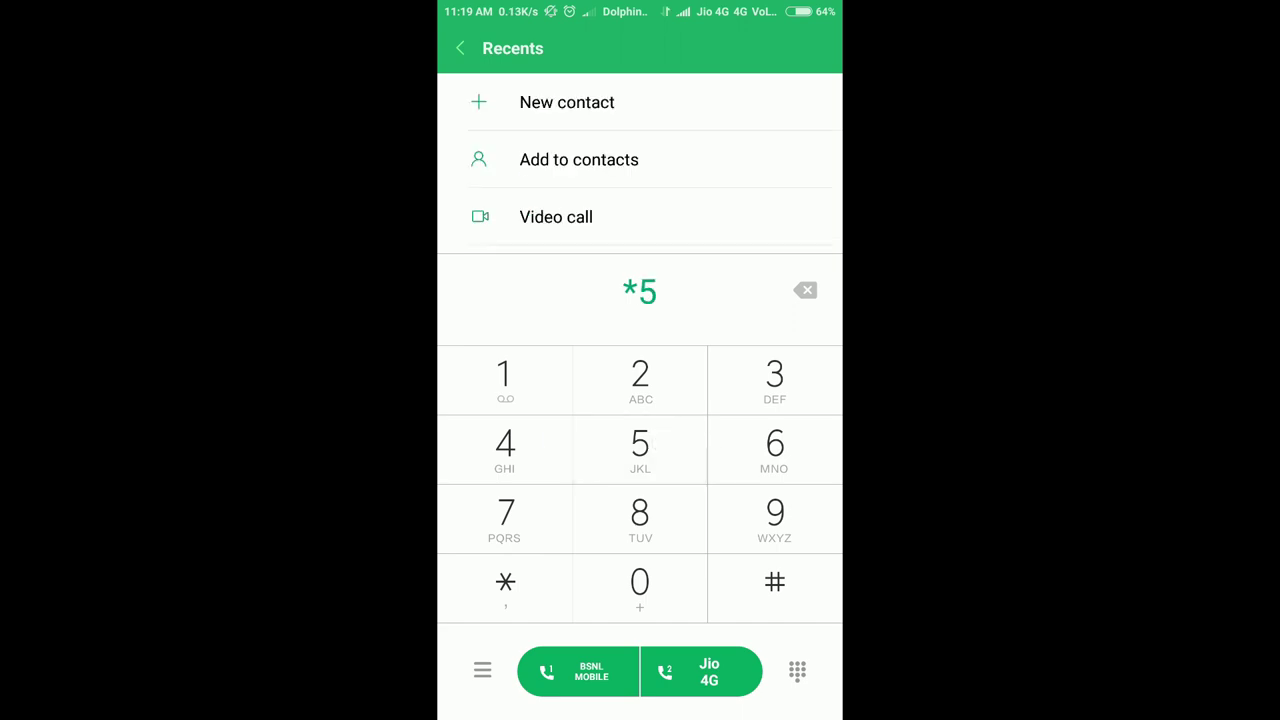
left_click(505, 449)
left_click(775, 380)
left_click(505, 585)
left_click(775, 514)
left_click(775, 514)
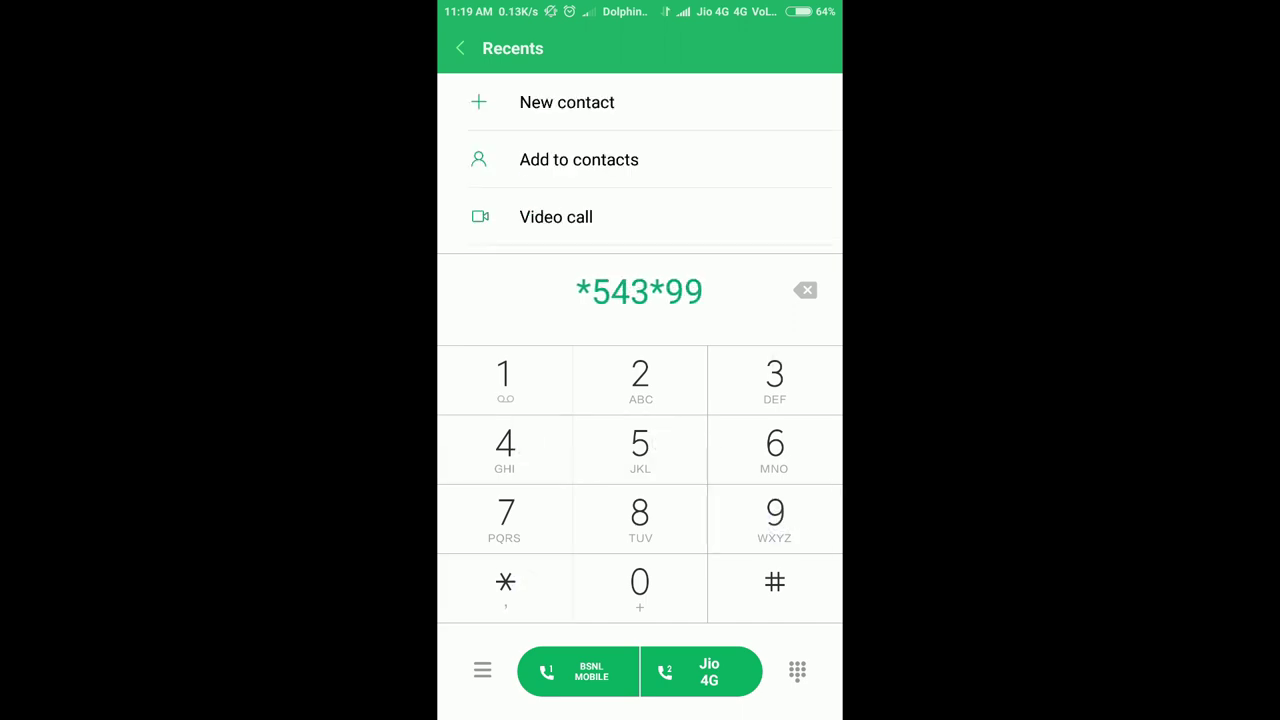
left_click(775, 585)
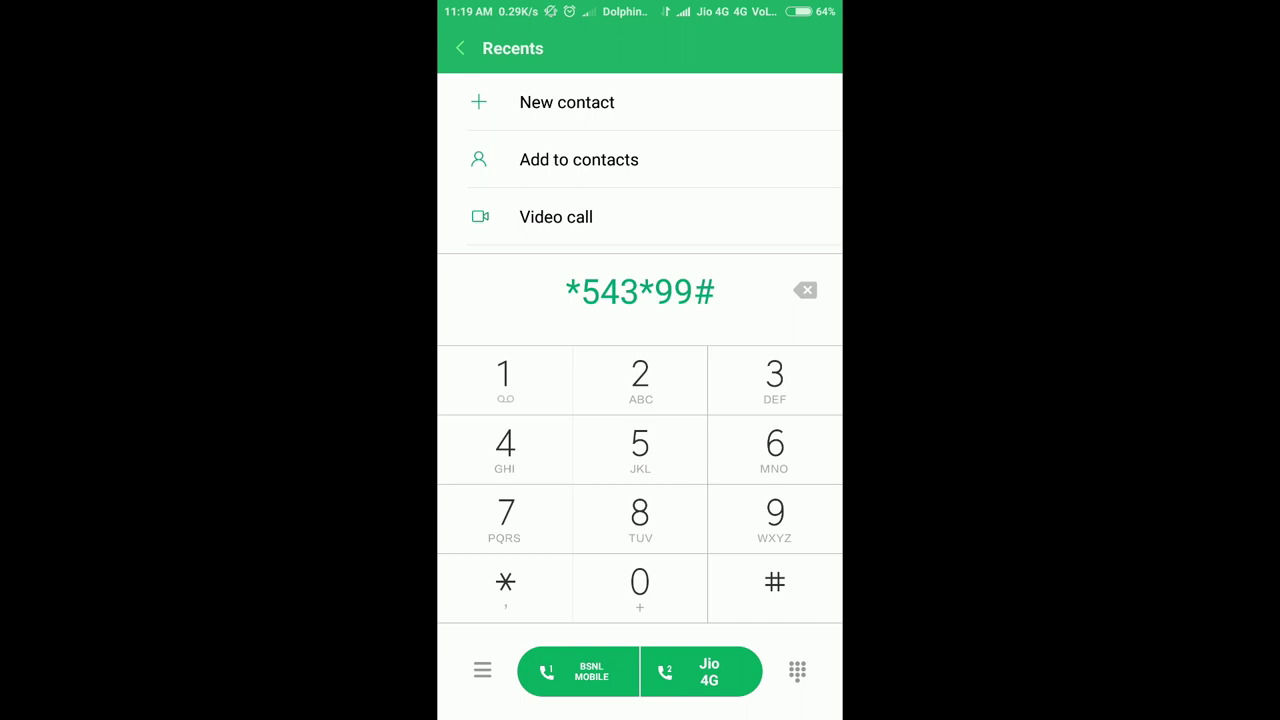
left_click(576, 675)
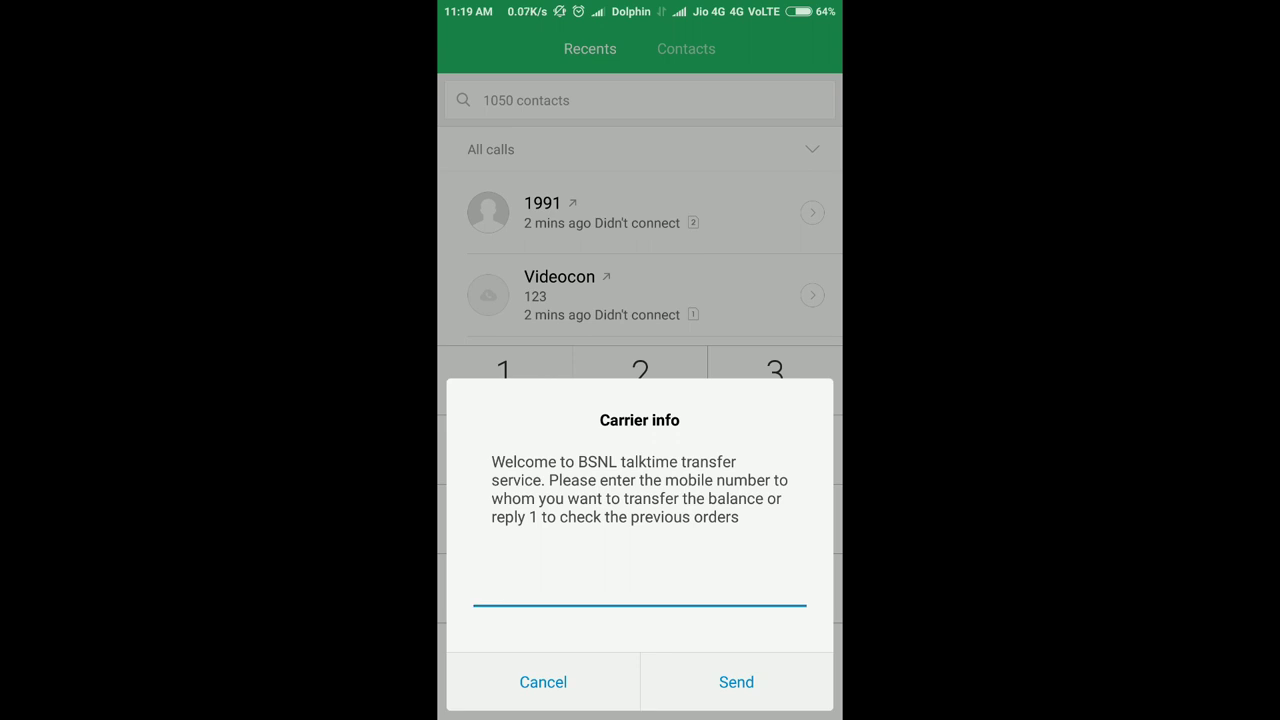
- Enter the recipient's mobile number in the Carrier info field and send it
left_click(670, 590)
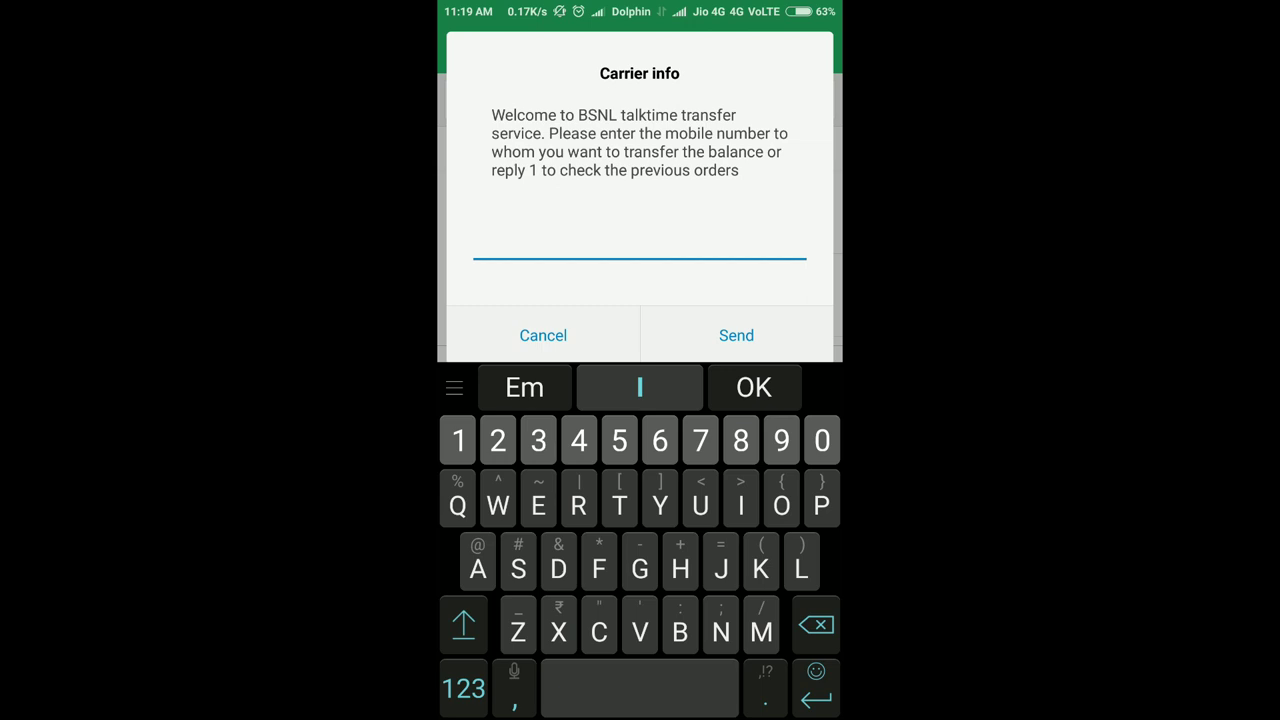
left_click(463, 688)
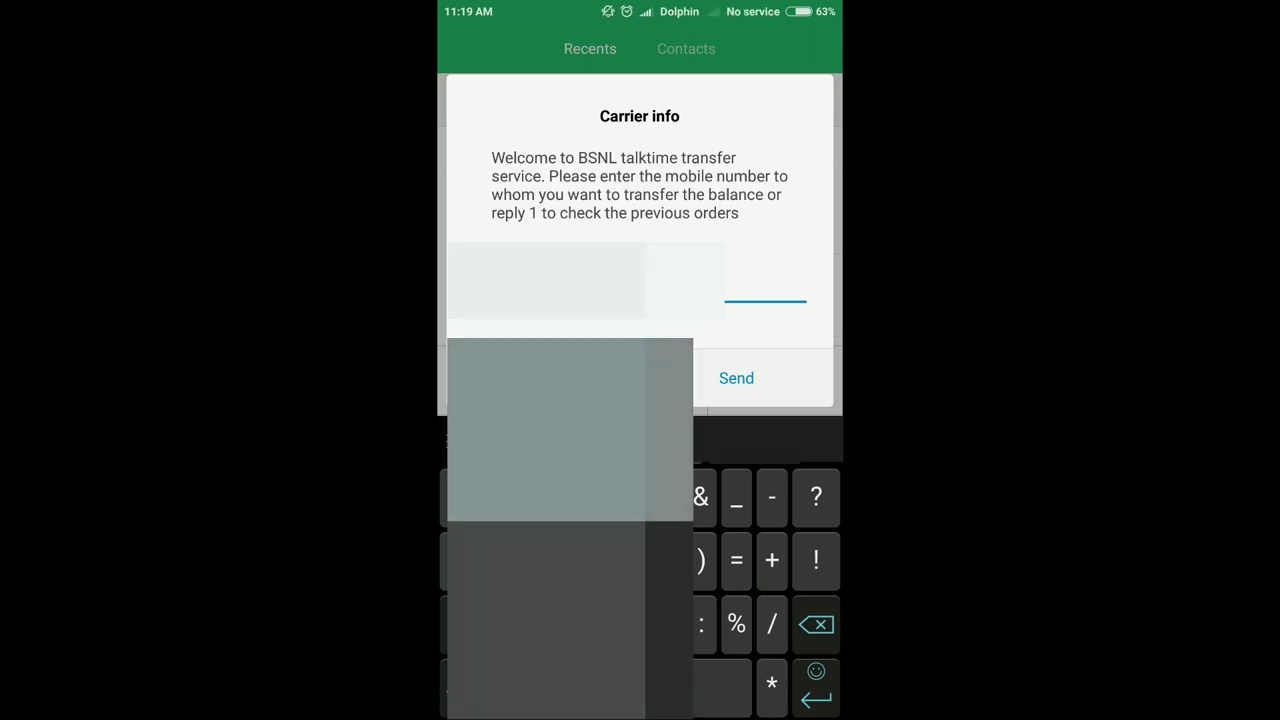
left_click(736, 378)
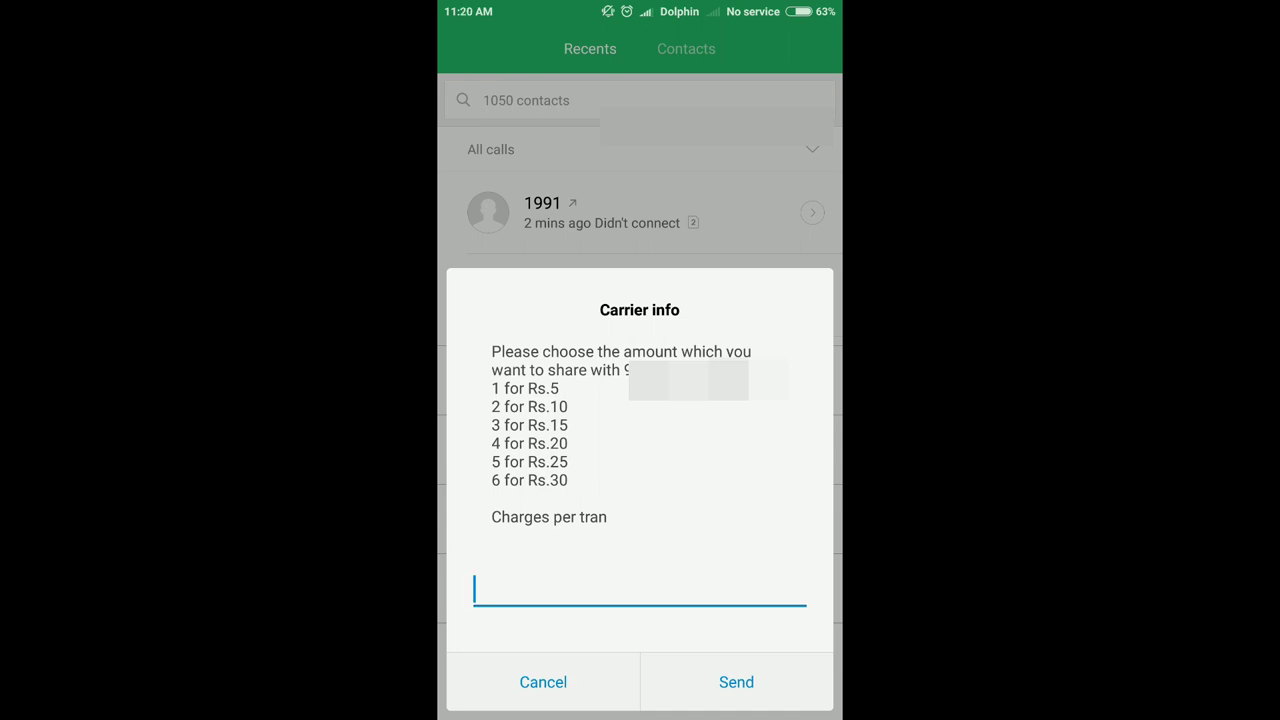
- Reply 6 to pick the Rs.30 transfer amount
left_click(622, 590)
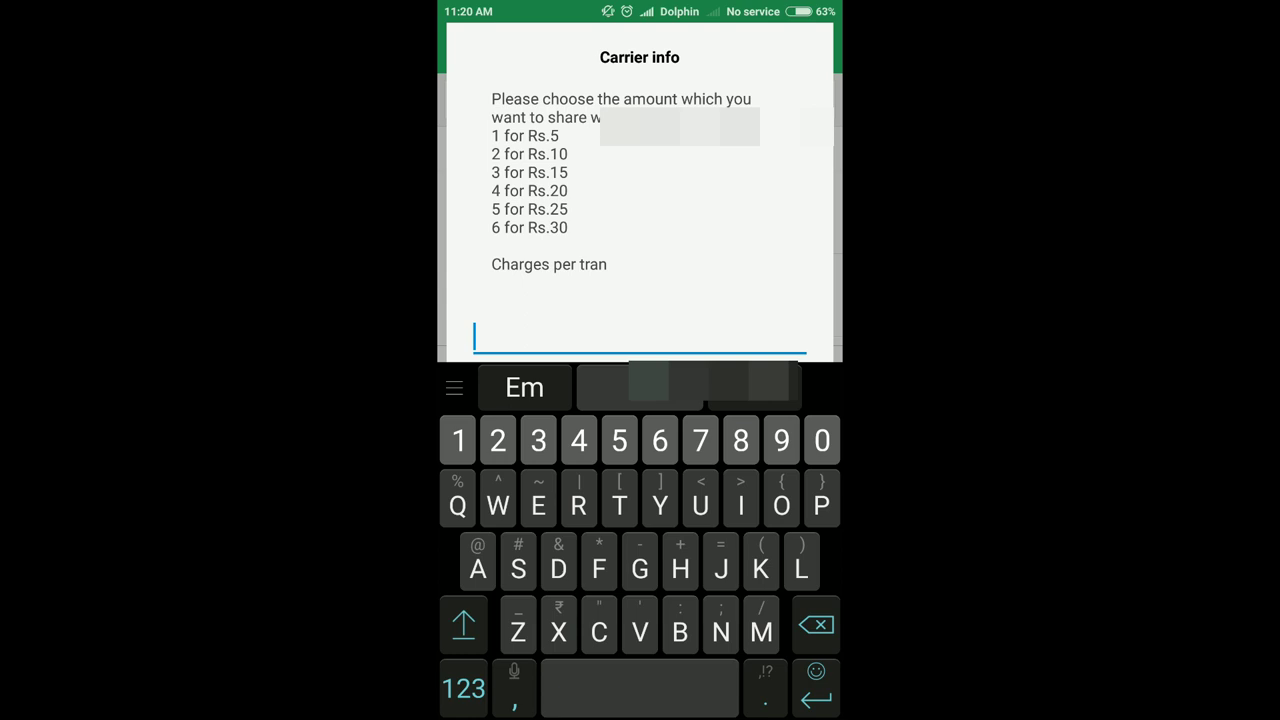
type("6")
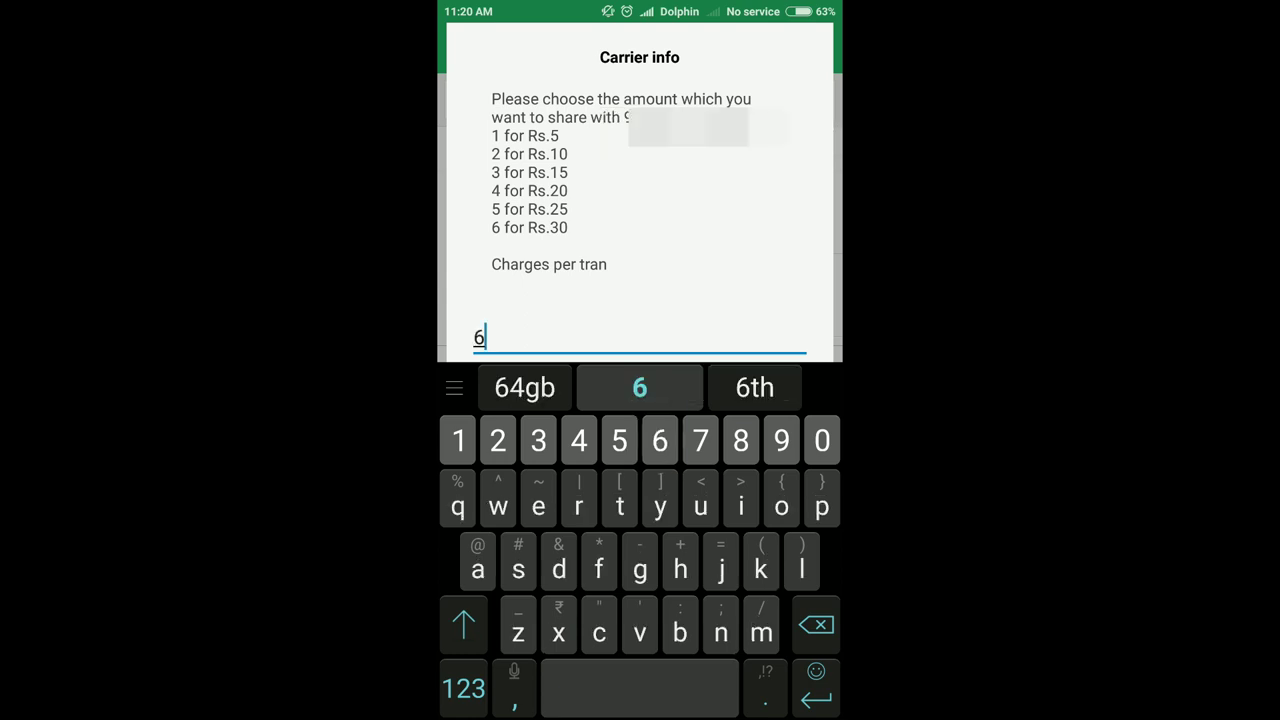
key("Return")
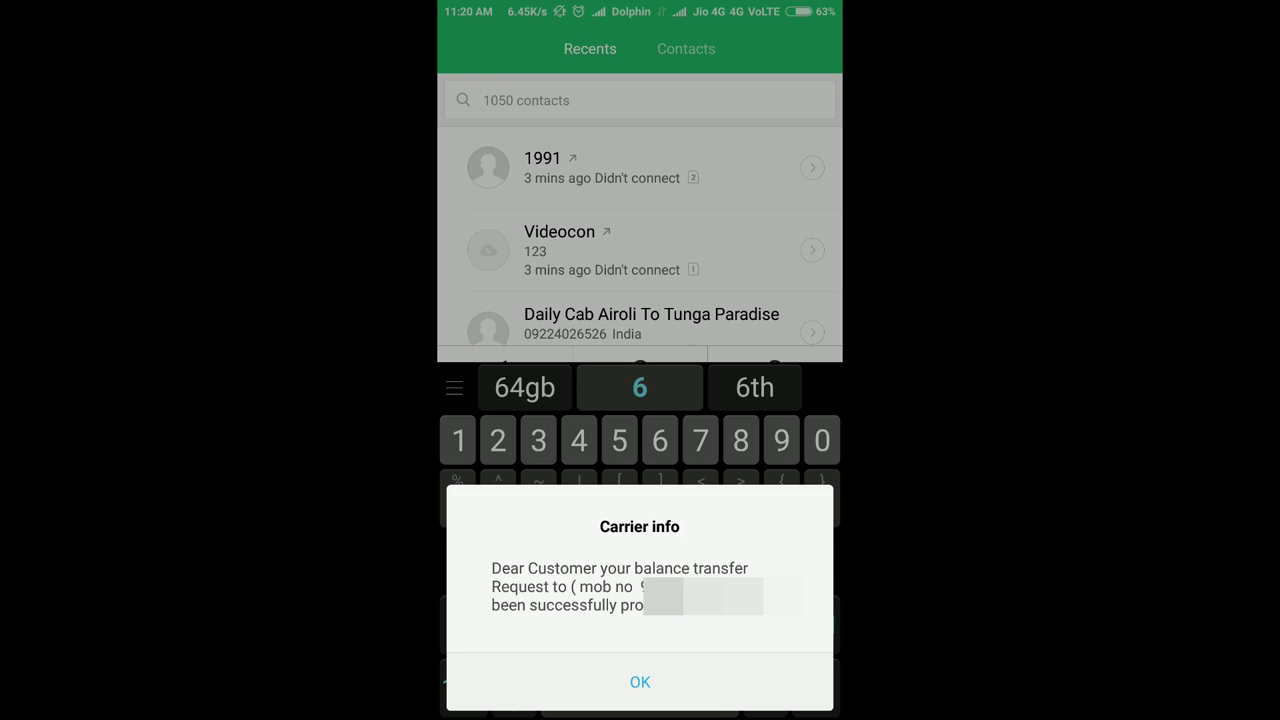
- Dismiss the transfer success message and dial *123# to view the BSNL main balance
left_click(652, 680)
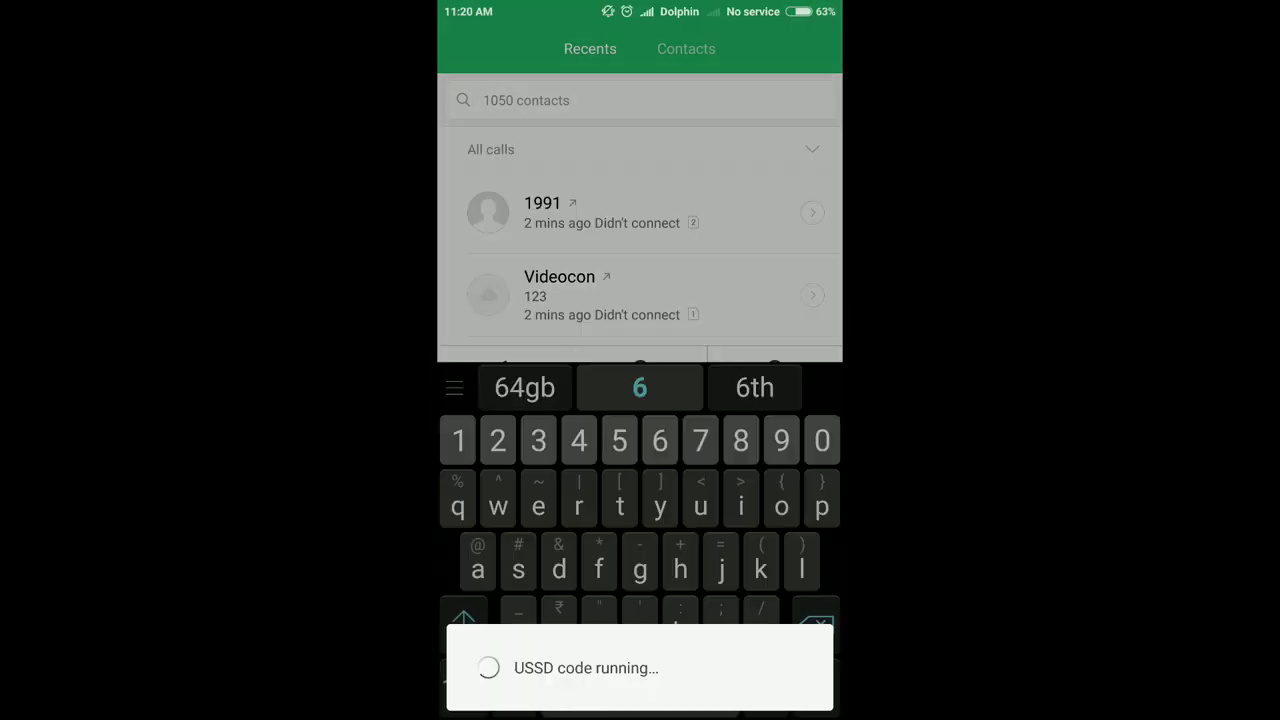
left_click(510, 580)
left_click(543, 378)
left_click(640, 380)
left_click(775, 380)
left_click(775, 585)
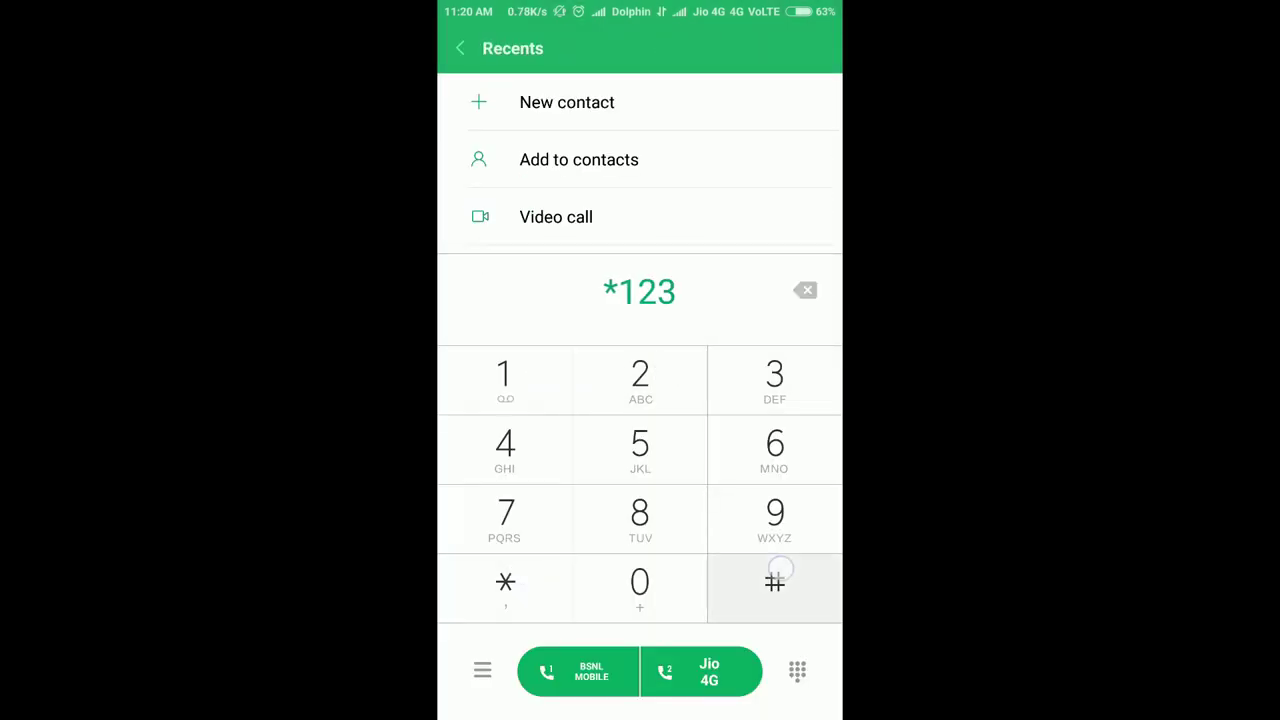
left_click(806, 290)
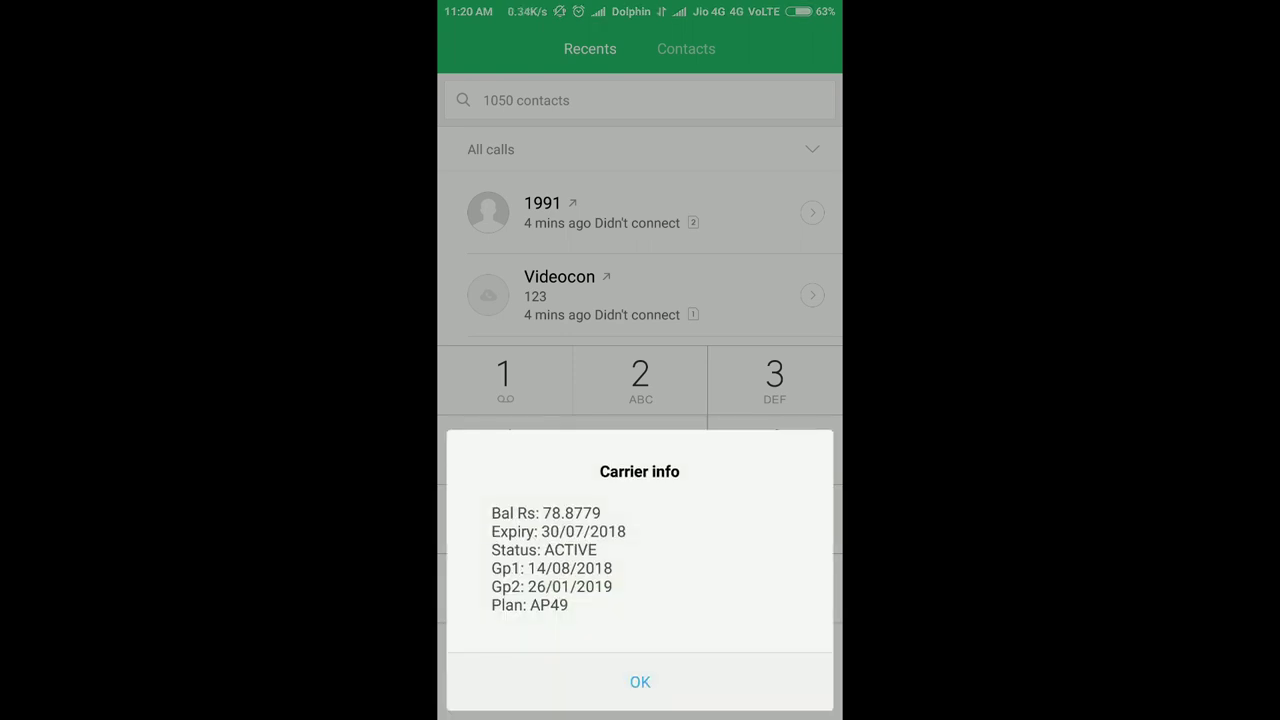
- Dismiss the balance message and dial *543*99# again on the BSNL SIM
left_click(668, 684)
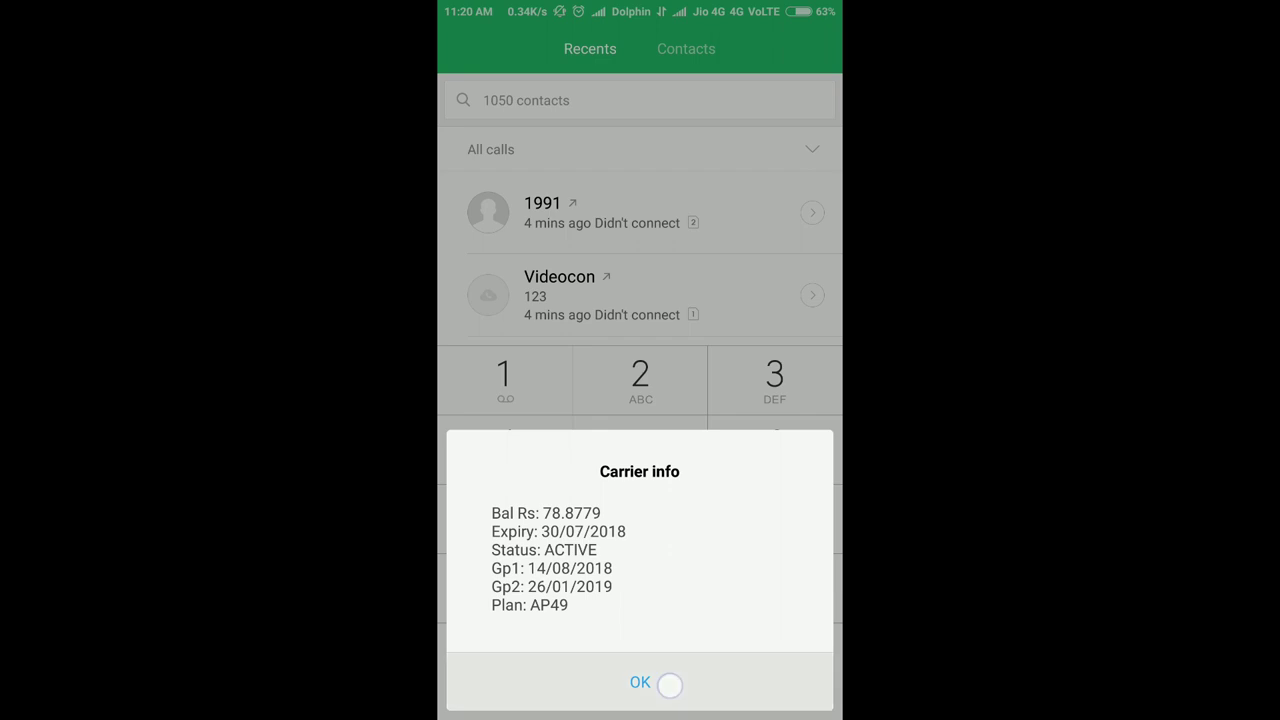
left_click(519, 584)
left_click(640, 443)
left_click(505, 443)
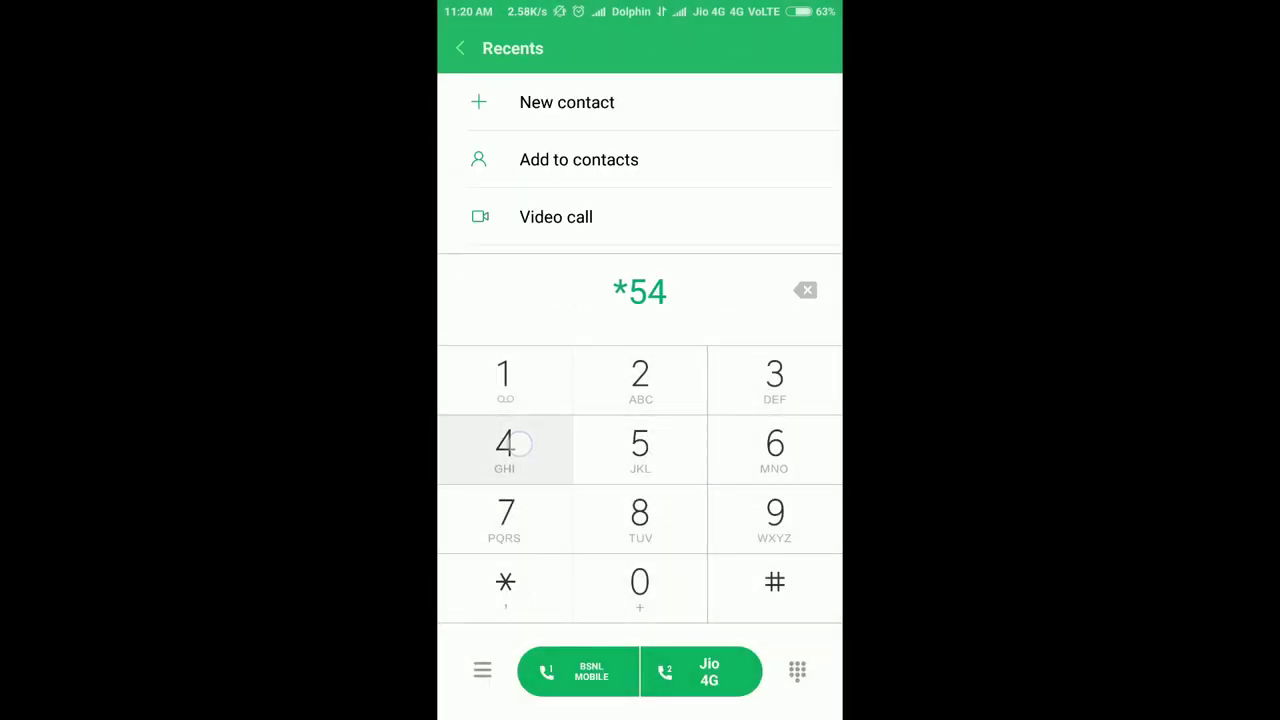
left_click(775, 373)
left_click(505, 582)
left_click(775, 512)
left_click(775, 512)
left_click(775, 582)
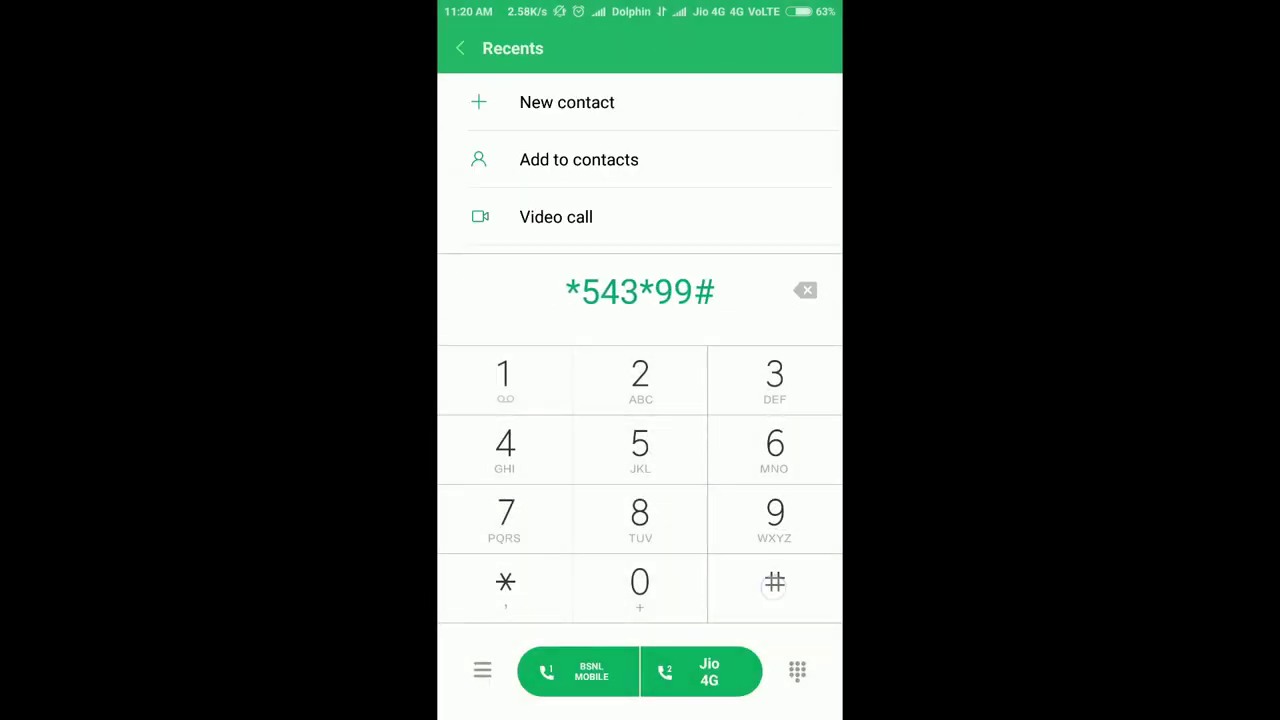
left_click(575, 672)
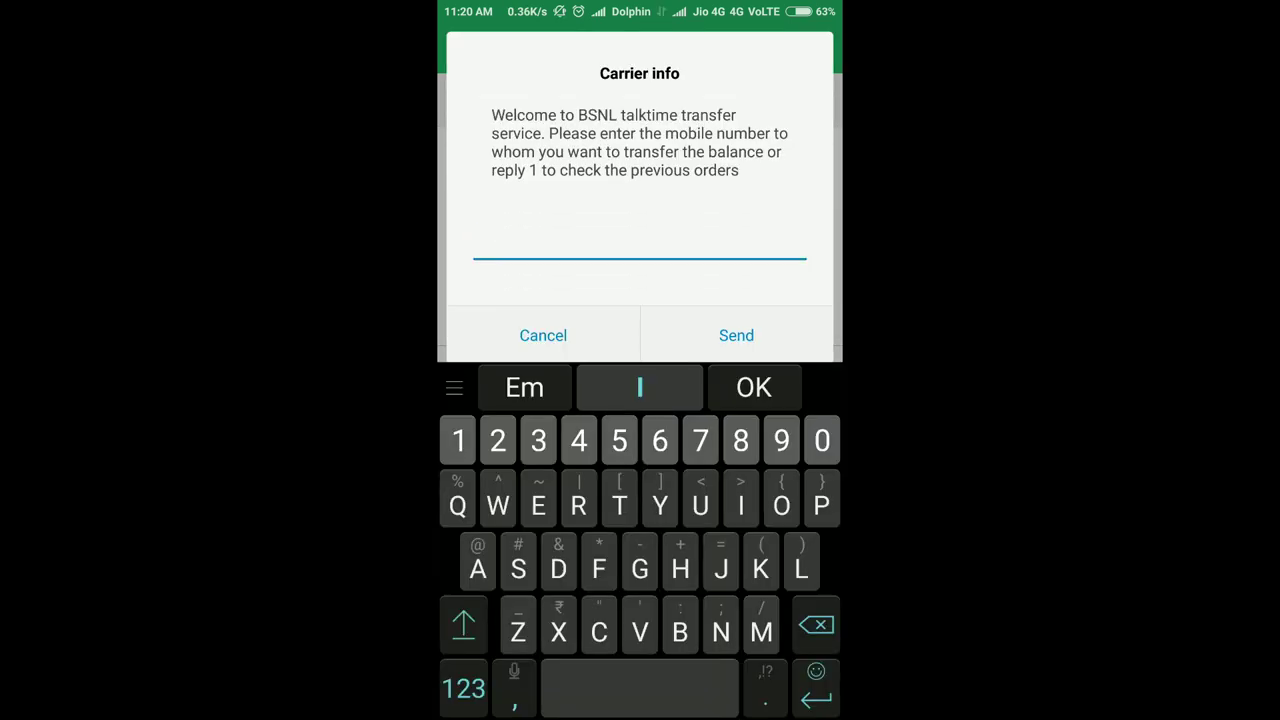
- Reply 1 to the transfer prompt to list previous transfer orders
type("1")
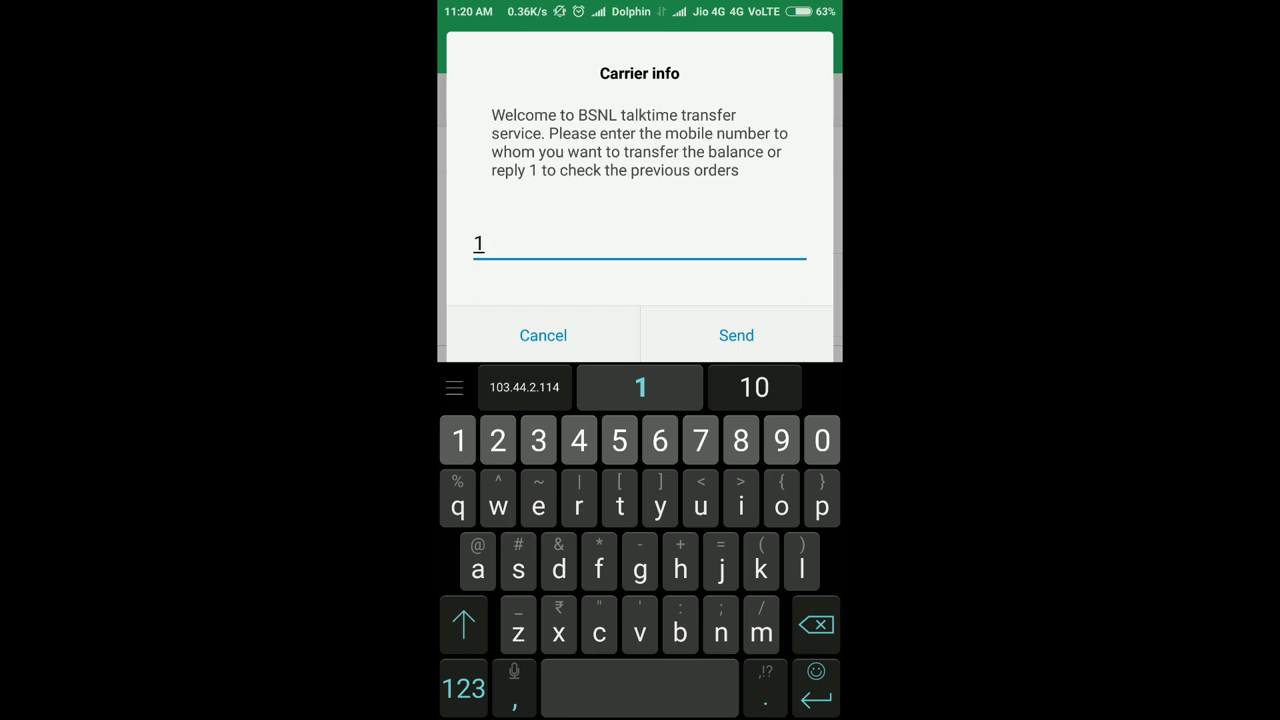
left_click(748, 333)
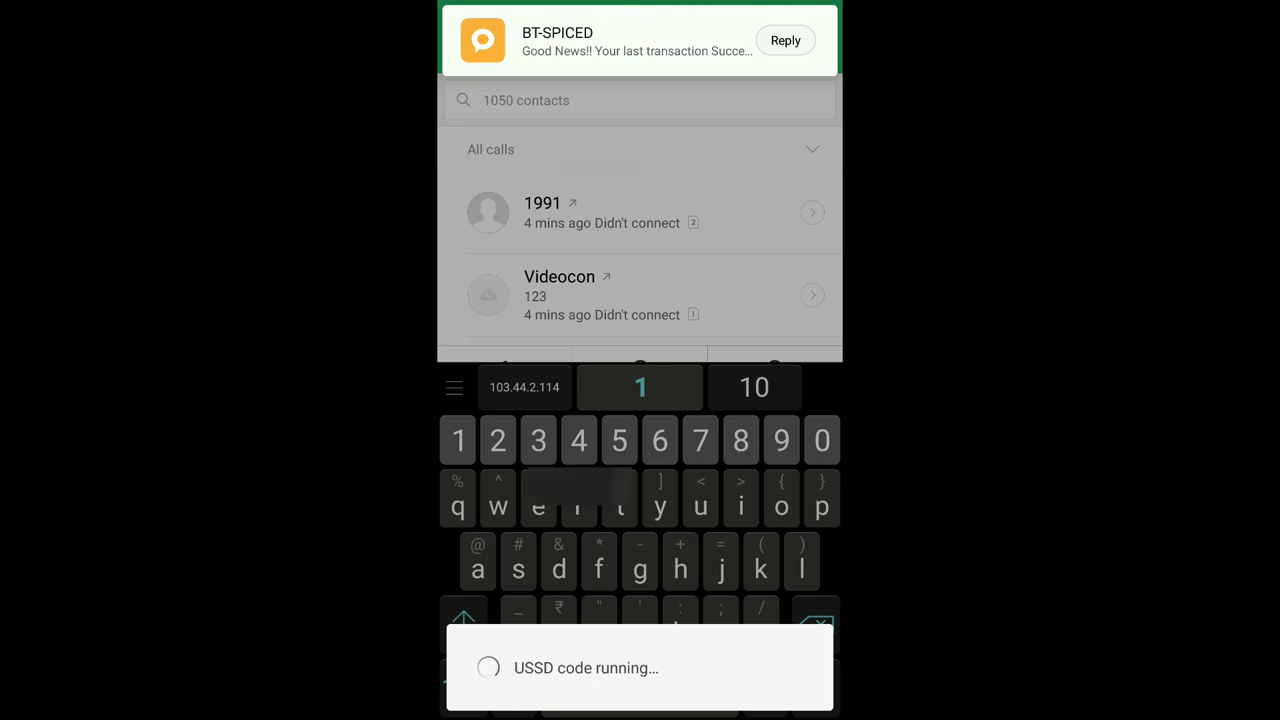
left_click(635, 584)
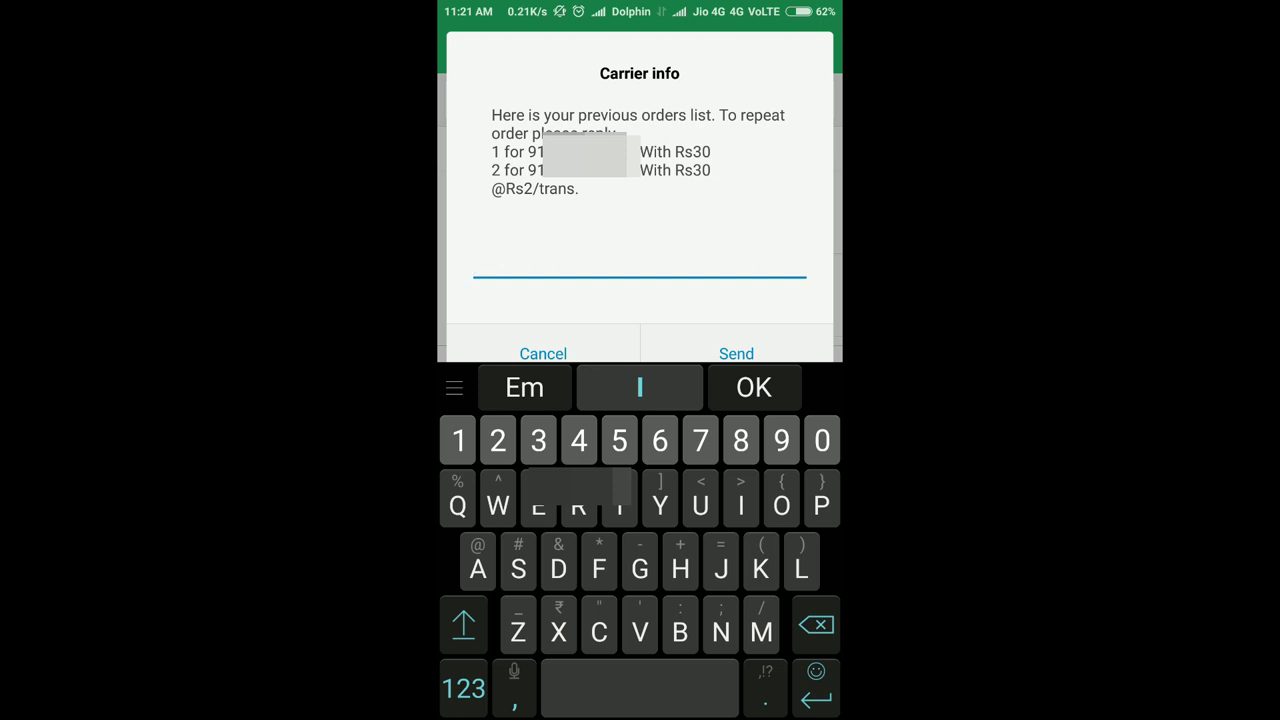
- Reply 1 to repeat the first Rs30 transfer order, then acknowledge the success messages
type("1")
left_click(736, 353)
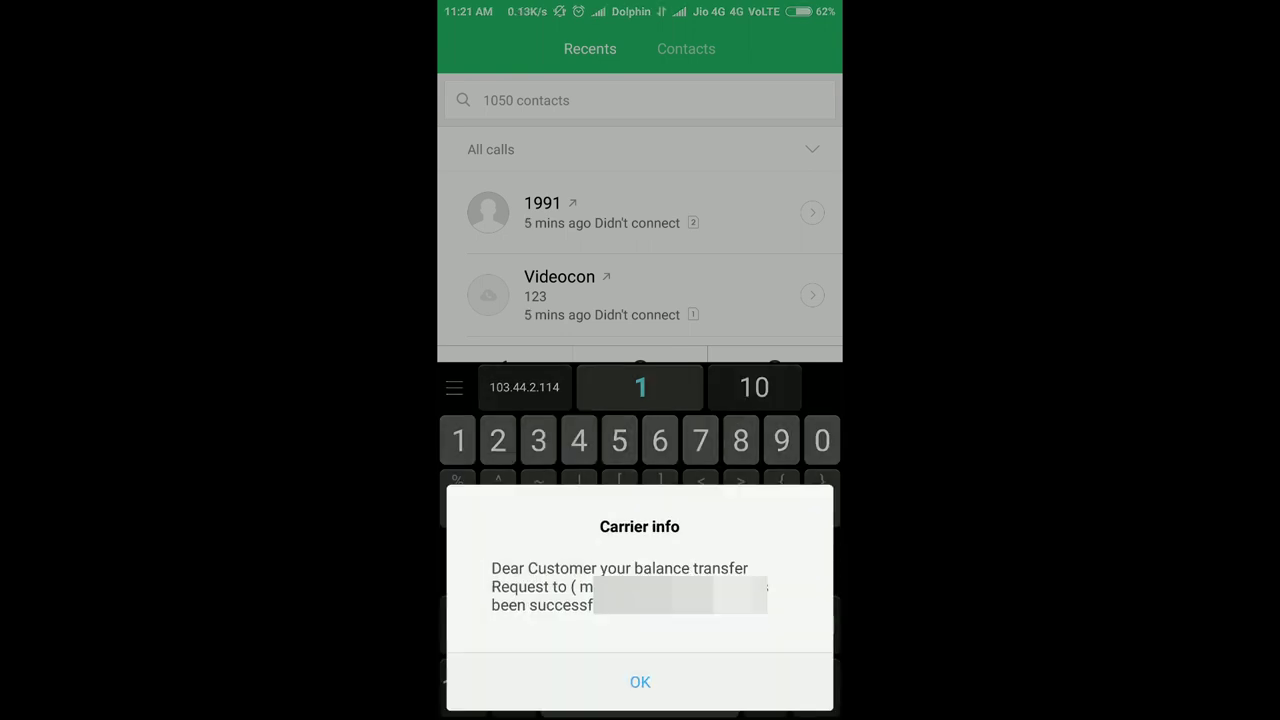
left_click(668, 681)
left_click(640, 681)
- Dial *123# on the BSNL MOBILE SIM to recheck the balance
left_click(507, 582)
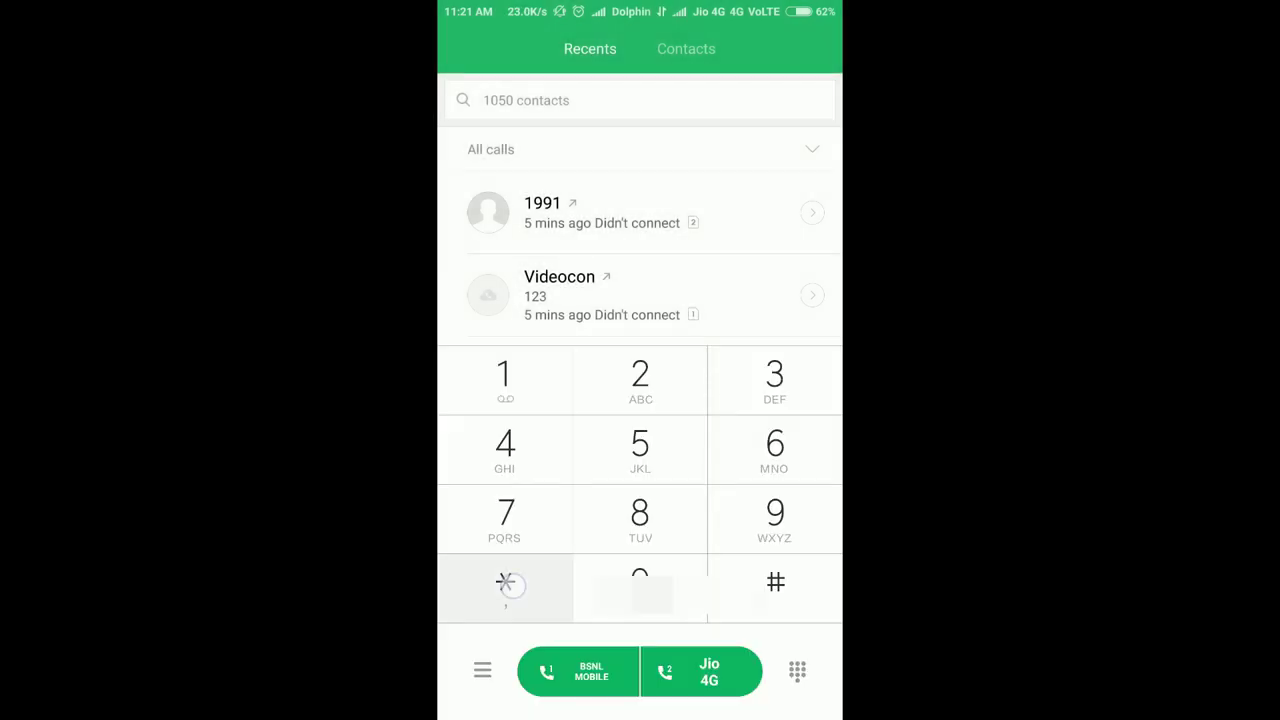
left_click(541, 378)
left_click(640, 378)
left_click(771, 373)
left_click(771, 580)
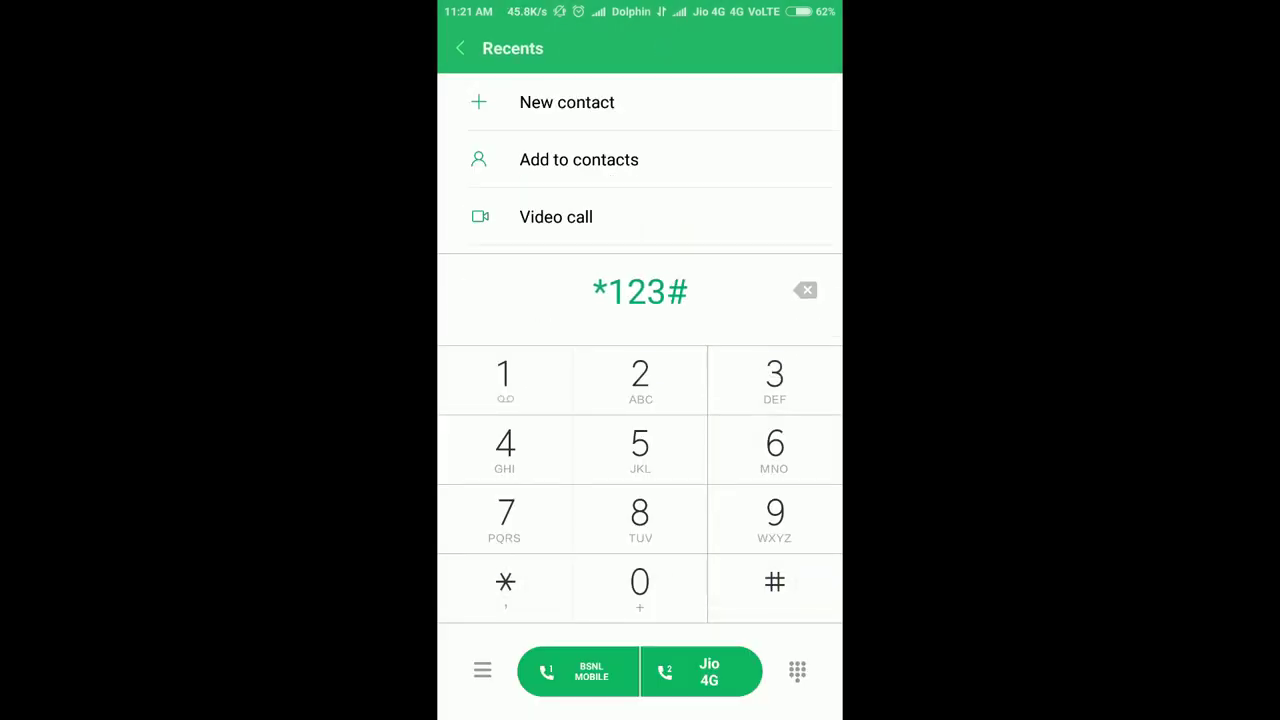
left_click(578, 671)
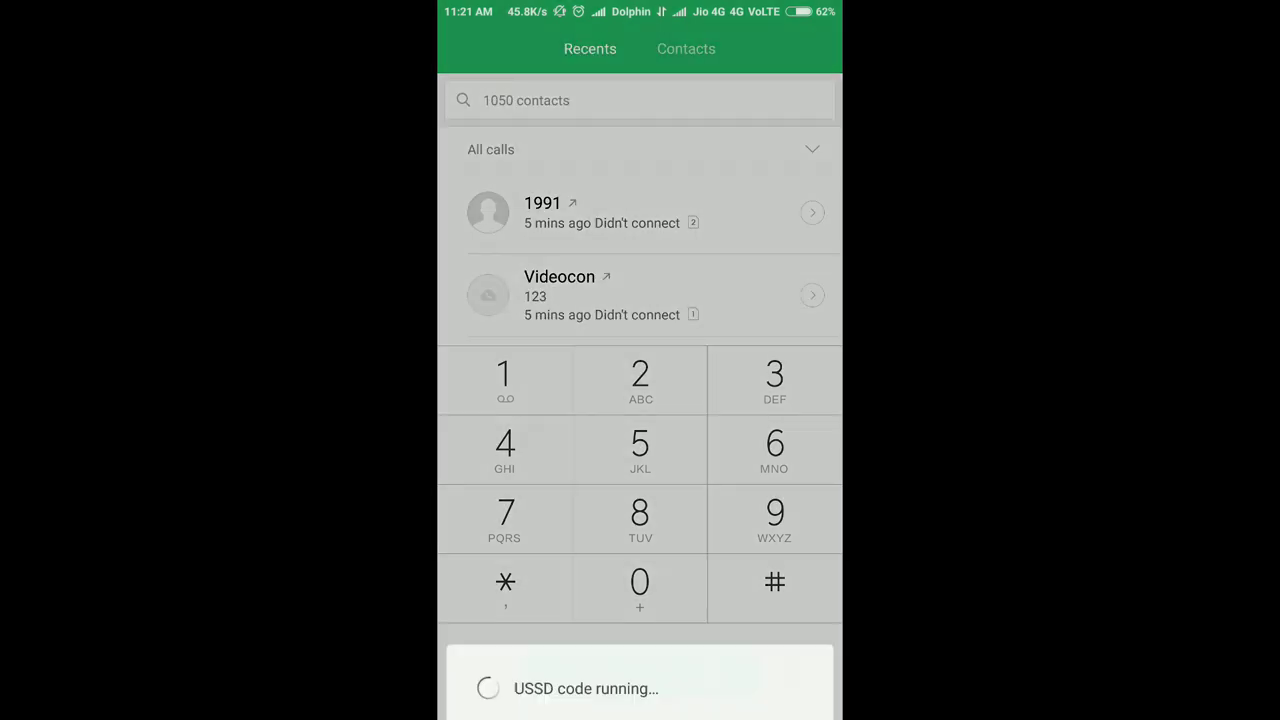